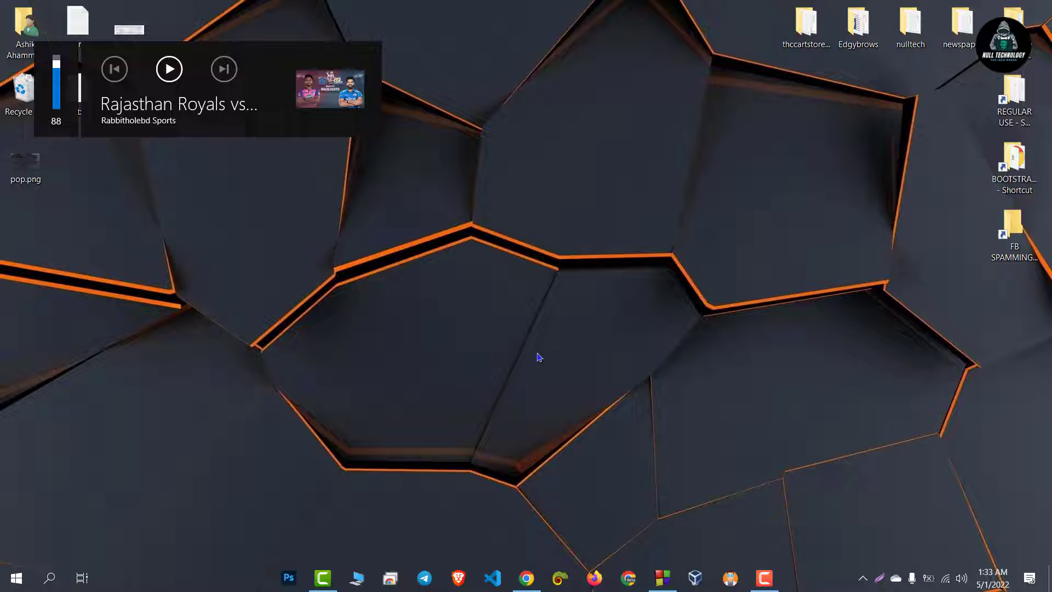
# Step: Switch to Chrome, look through the cricket highlights video page and its comments, and minimize the window
pyautogui.click(527, 582)
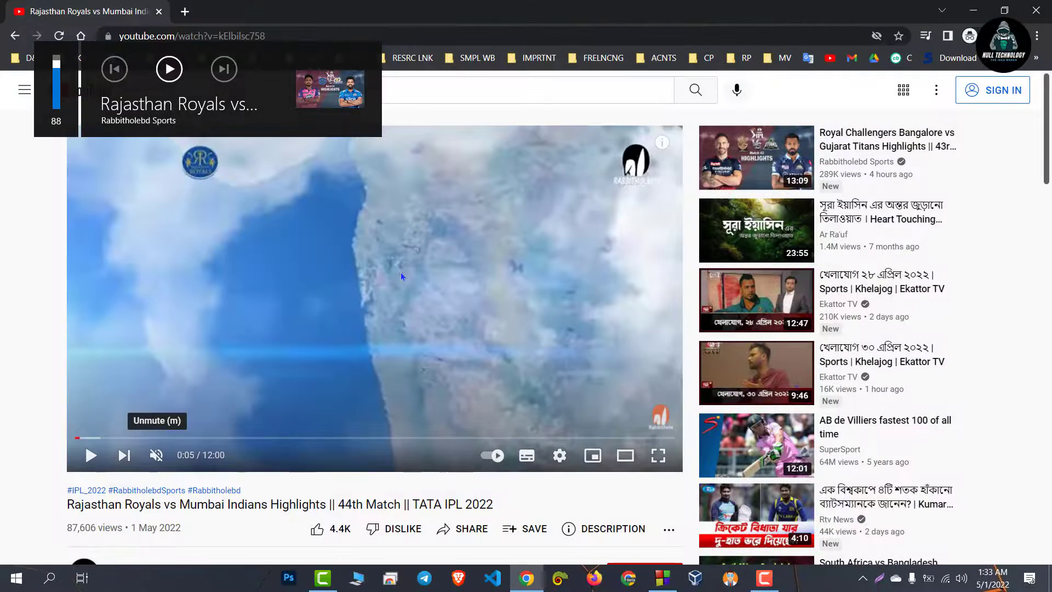
pyautogui.scroll(-3, 400, 272)
pyautogui.scroll(3, 376, 239)
pyautogui.scroll(-10, 383, 251)
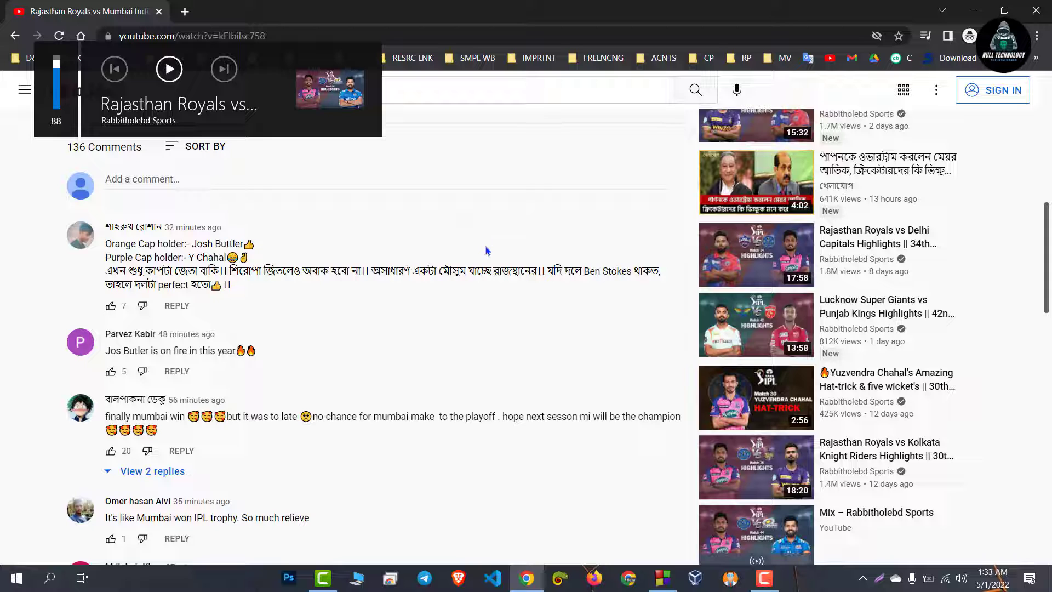
pyautogui.click(974, 12)
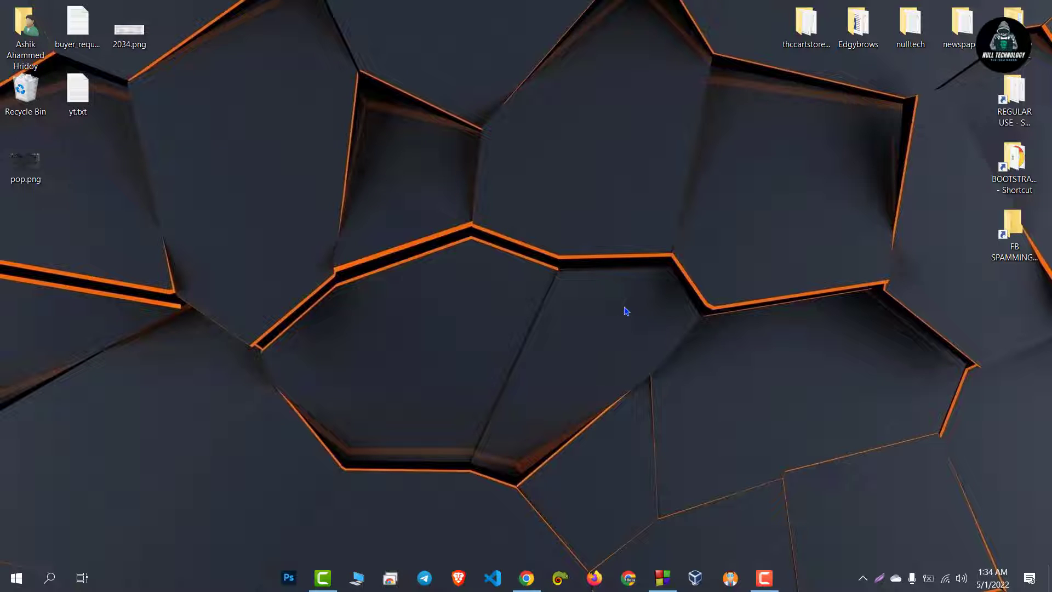
# Step: Return to the browser and open the chrome://flags page in a new tab
pyautogui.hotkey('alt', 'Tab')
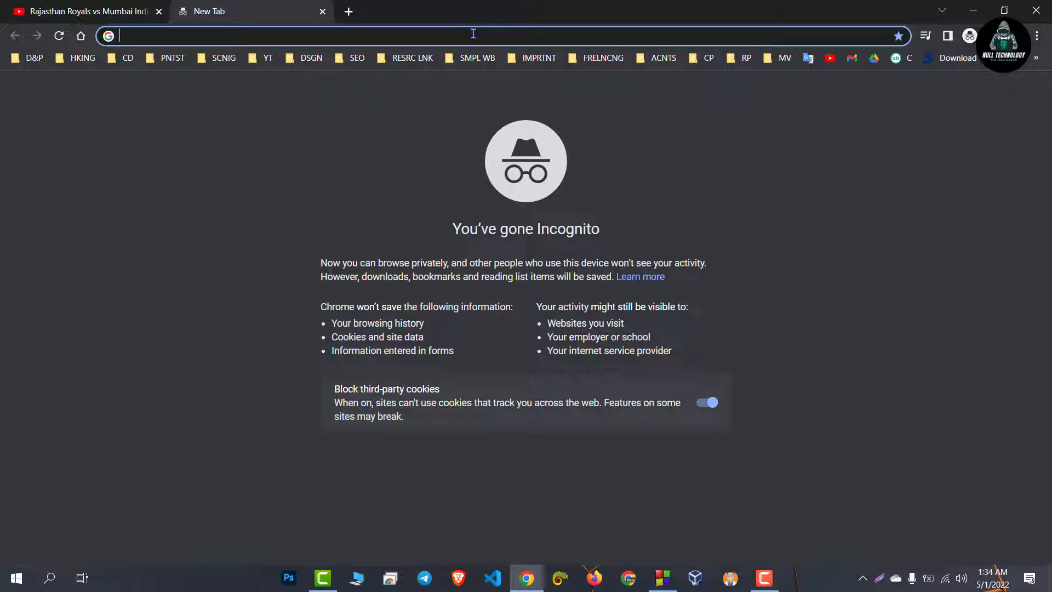
pyautogui.write('chrome')
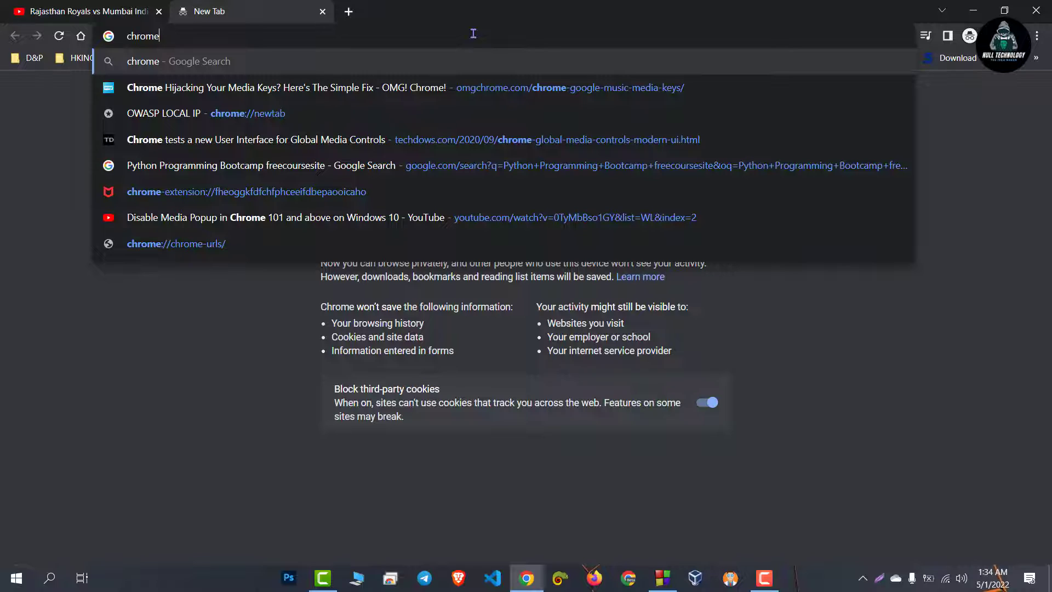
pyautogui.write(':')
pyautogui.press('Right')
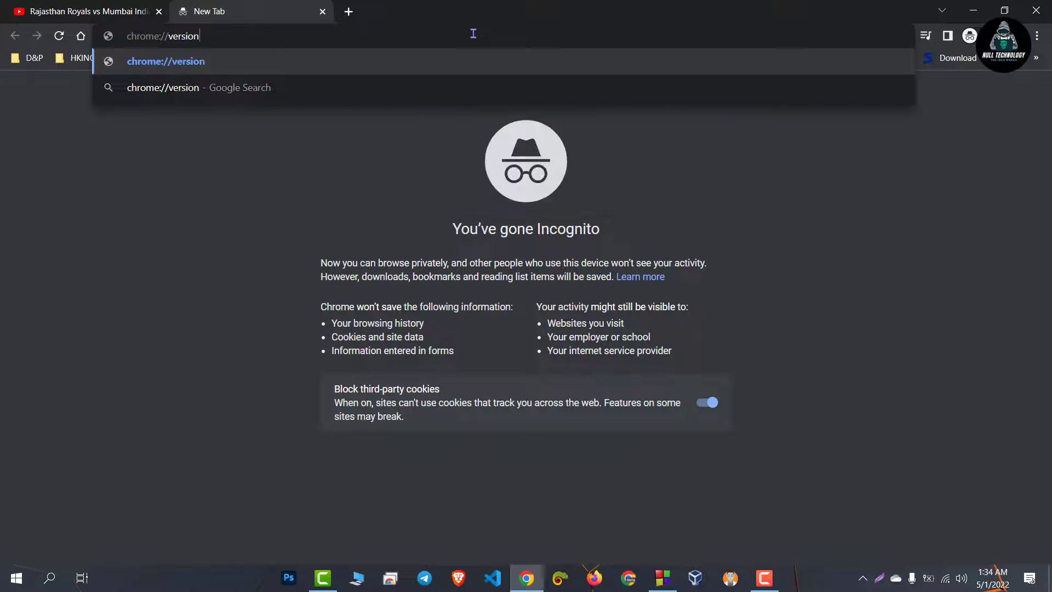
pyautogui.press('BackSpace')
pyautogui.press('BackSpace')
pyautogui.press('BackSpace')
pyautogui.press('BackSpace')
pyautogui.press('BackSpace')
pyautogui.press('BackSpace')
pyautogui.press('BackSpace')
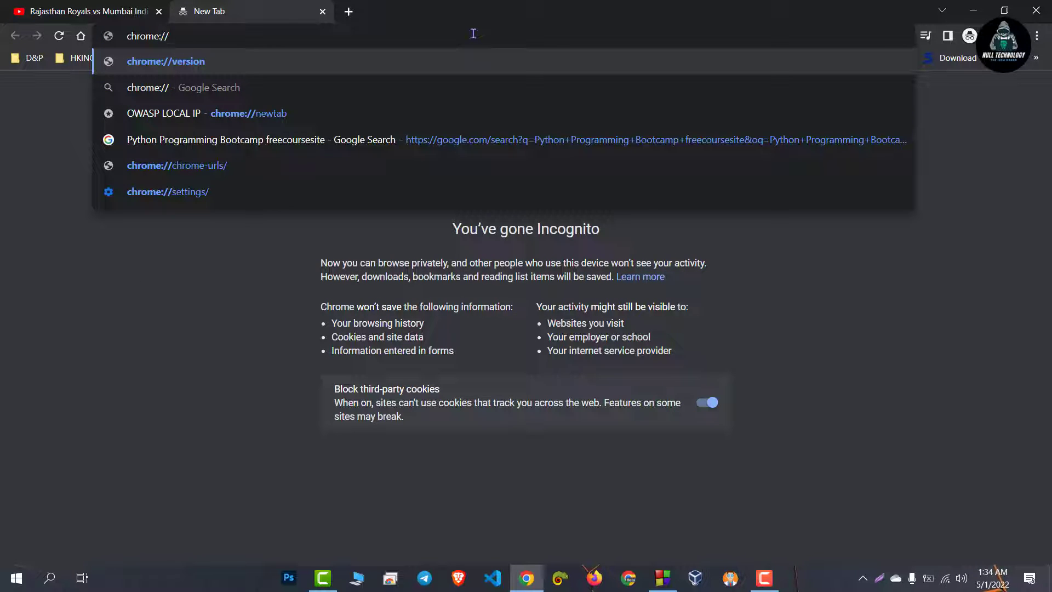
pyautogui.write('flags')
pyautogui.press('Return')
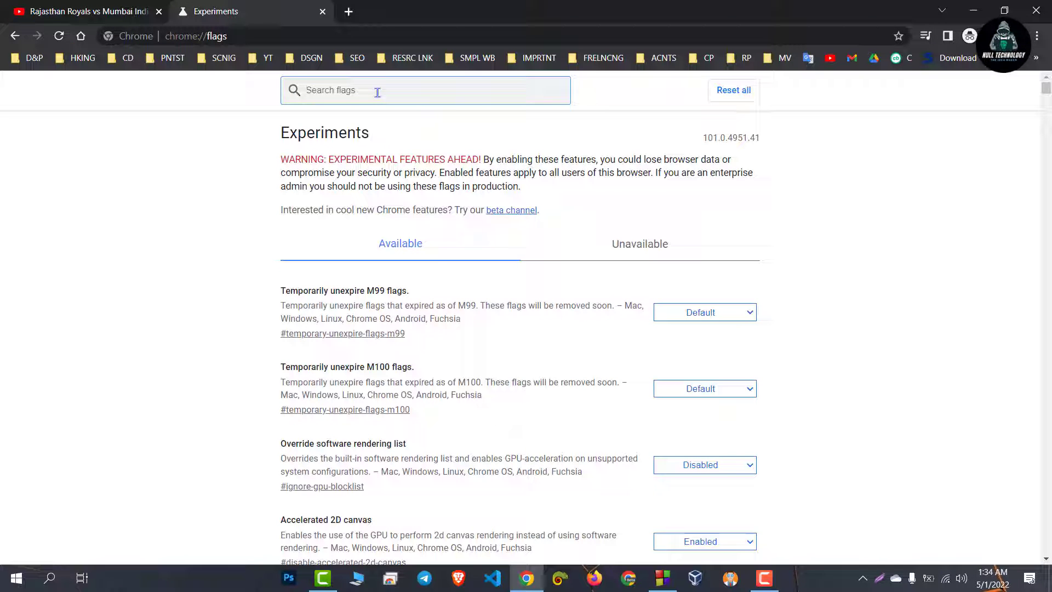
# Step: Search the flags for "media" and for "hardware med", and clear the search
pyautogui.write('media')
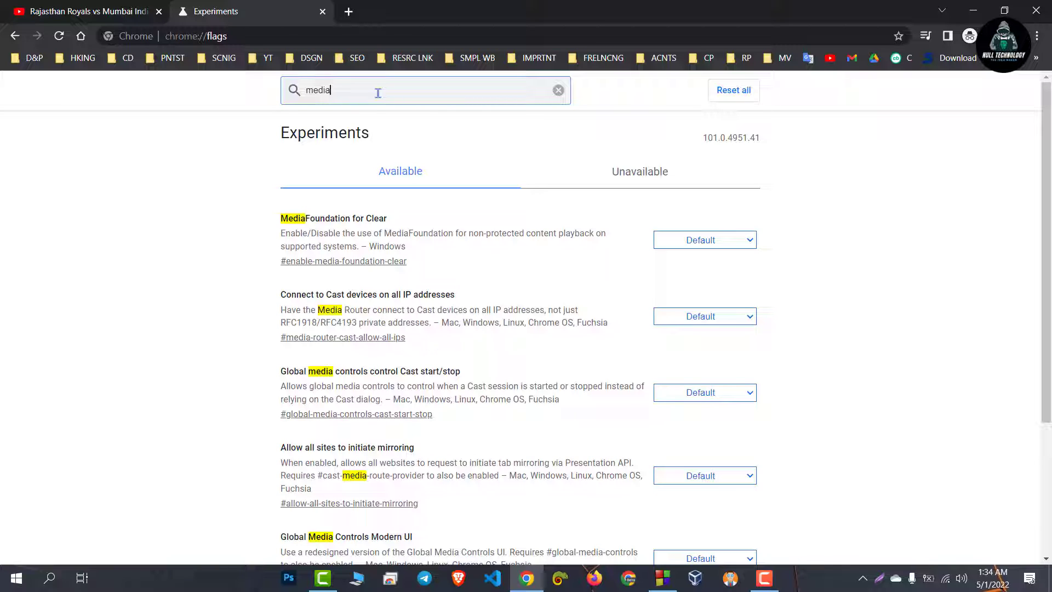
pyautogui.press('BackSpace')
pyautogui.press('BackSpace')
pyautogui.press('BackSpace')
pyautogui.press('BackSpace')
pyautogui.press('BackSpace')
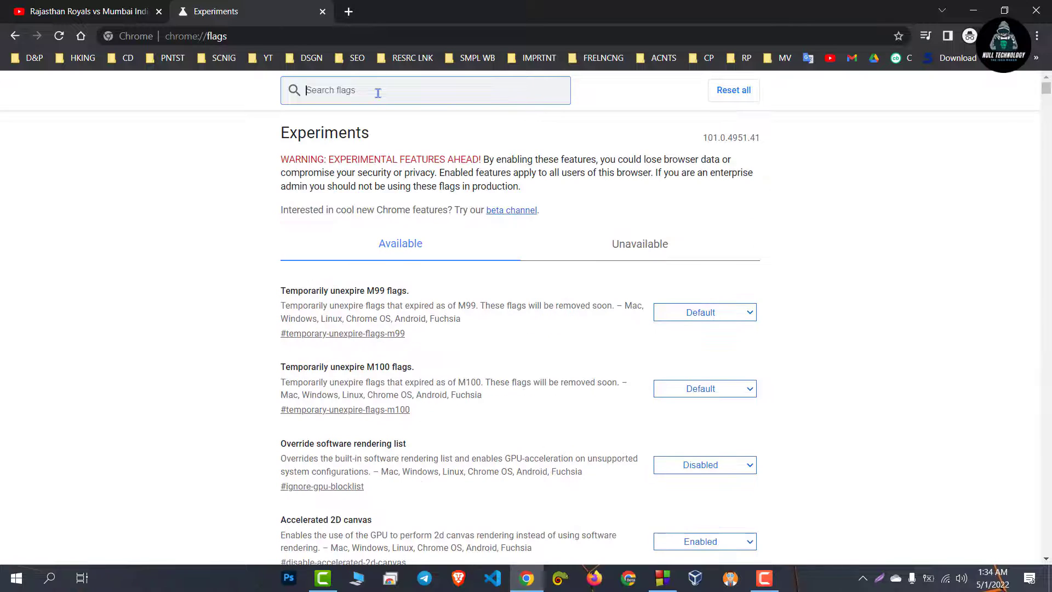
pyautogui.write('hardw')
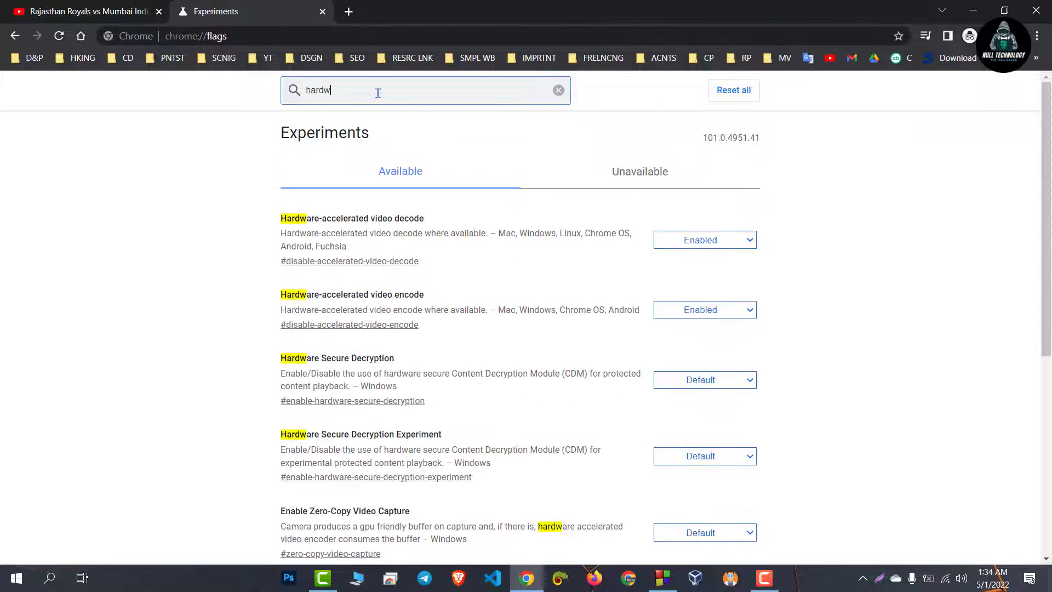
pyautogui.write('are')
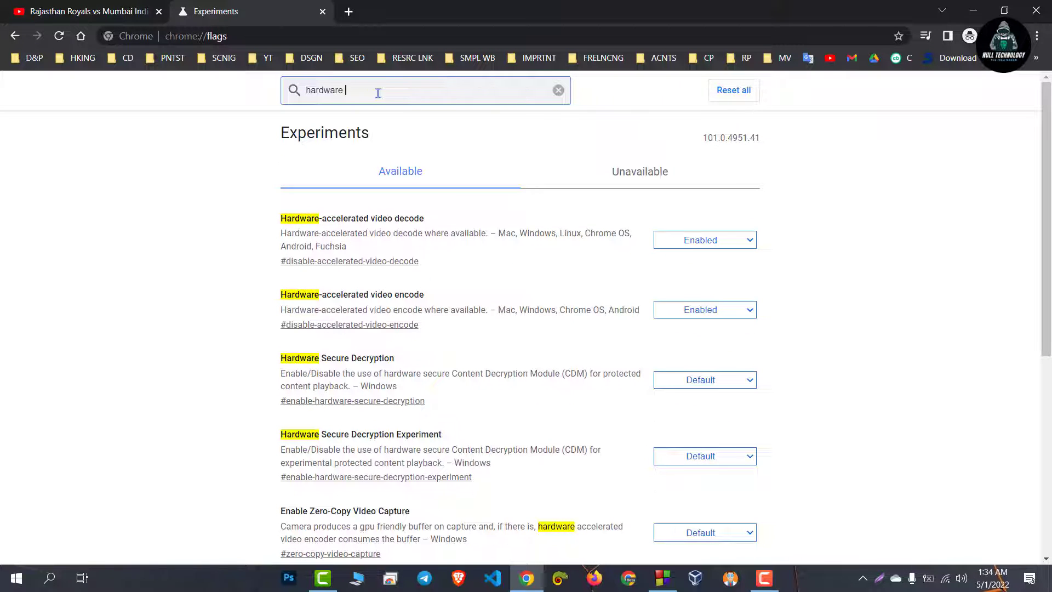
pyautogui.write(' med')
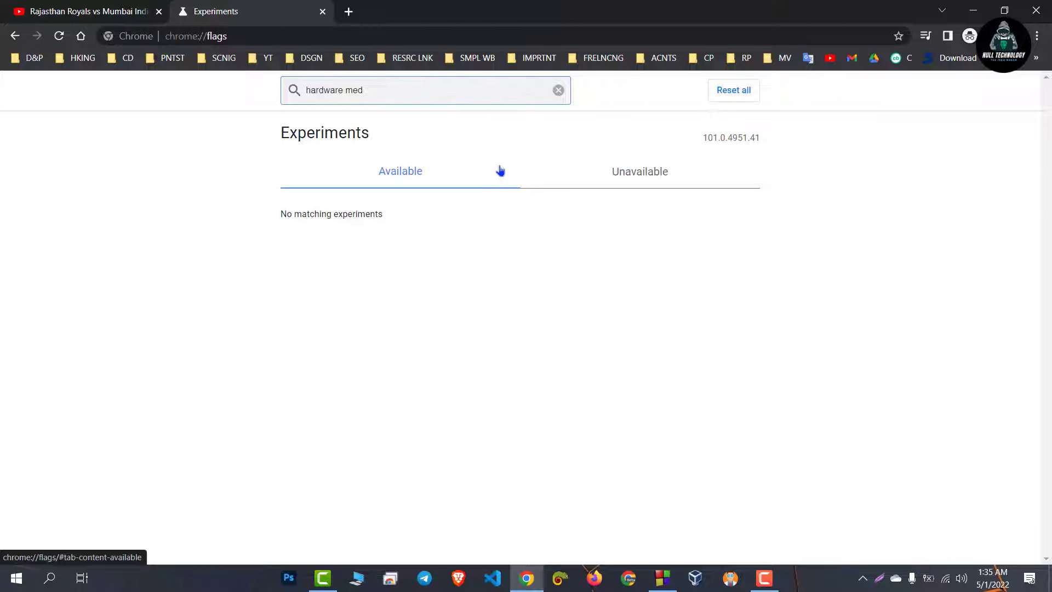
pyautogui.click(559, 91)
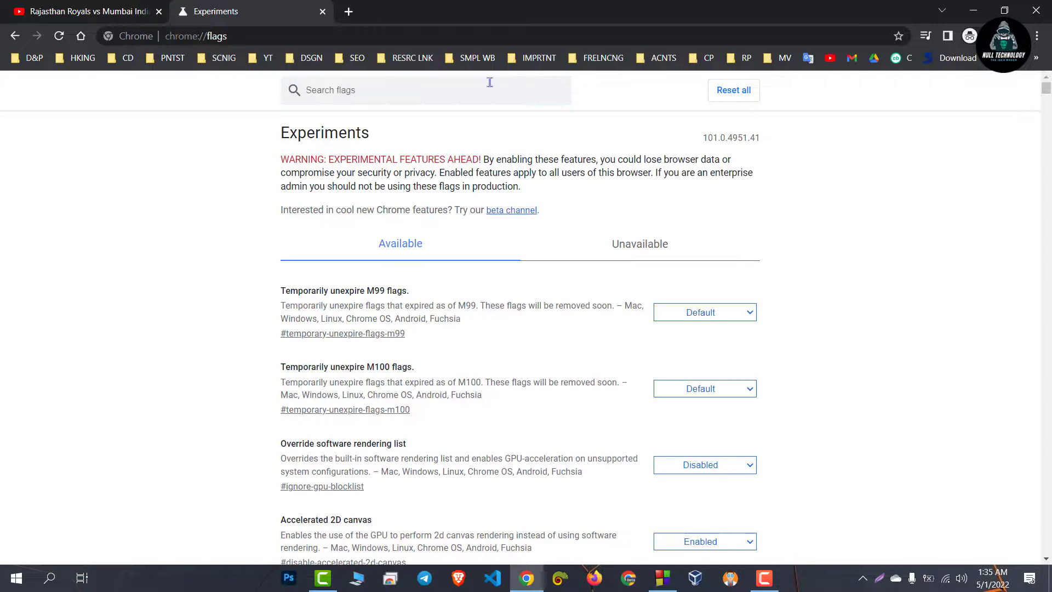
# Step: Set the Temporarily unexpire M100 flags experiment to Enabled and relaunch the browser
pyautogui.scroll(-3, 201, 248)
pyautogui.scroll(3, 202, 247)
pyautogui.scroll(-2, 192, 272)
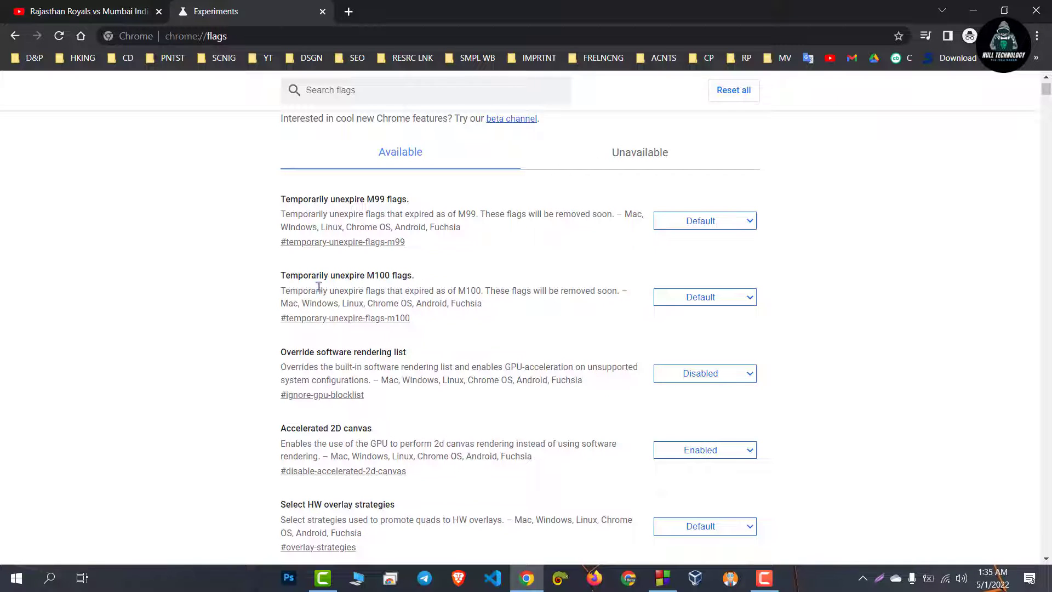
pyautogui.moveTo(272, 280); pyautogui.dragTo(417, 282)
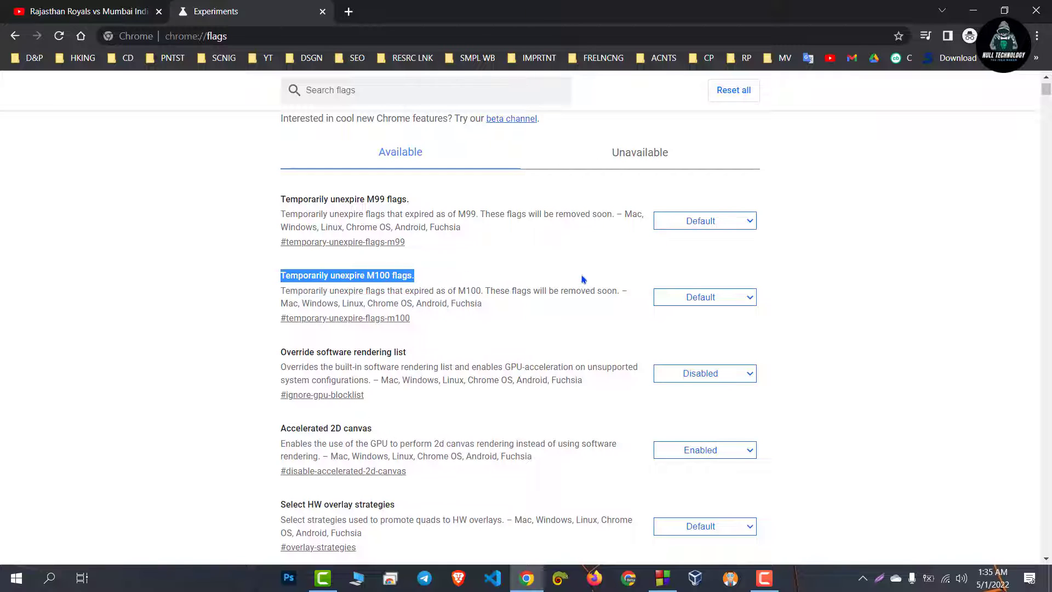
pyautogui.click(734, 299)
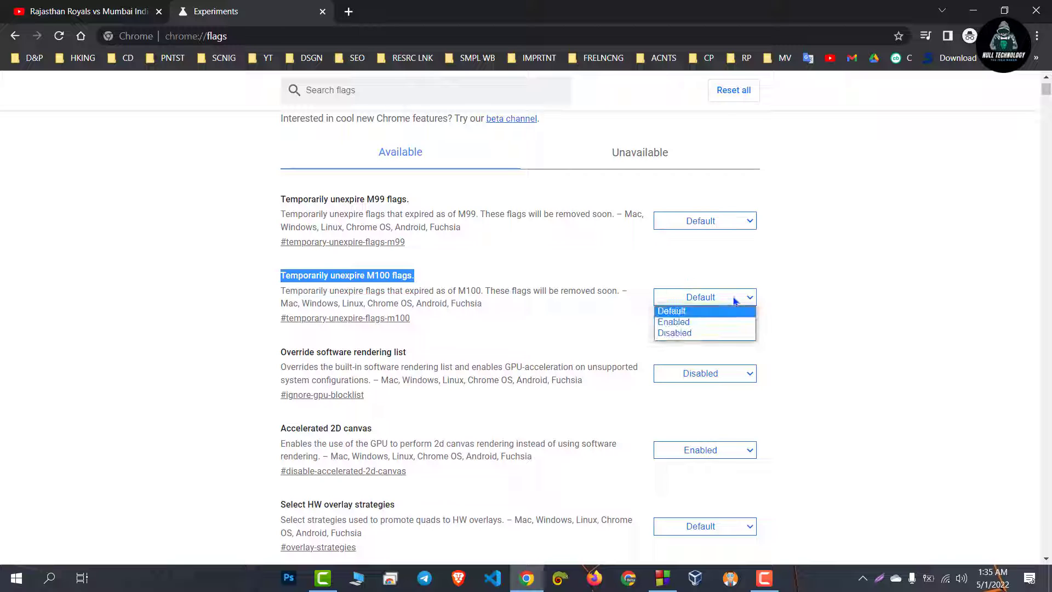
pyautogui.click(703, 328)
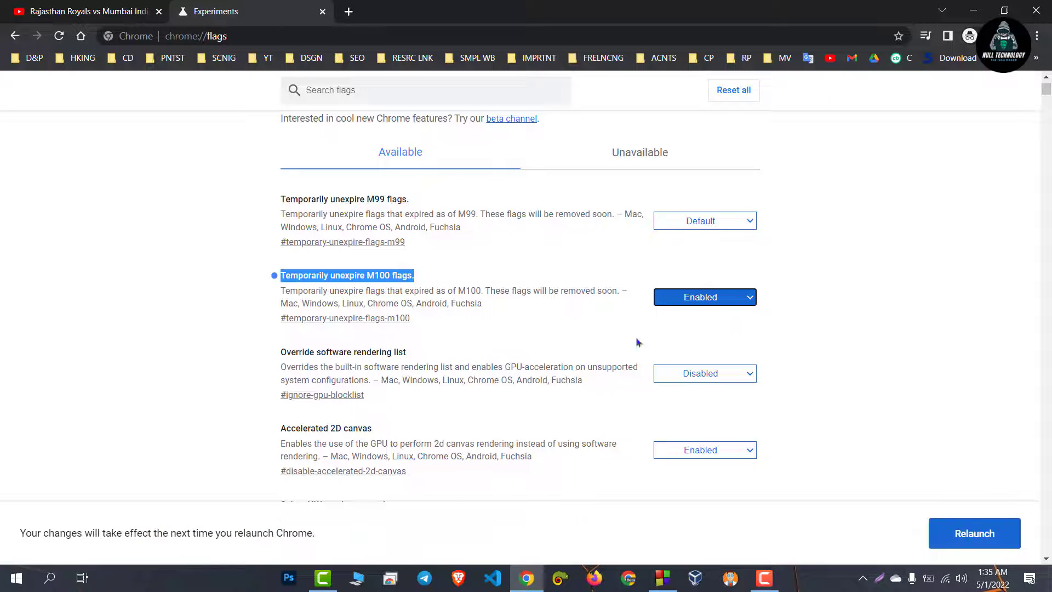
pyautogui.click(960, 553)
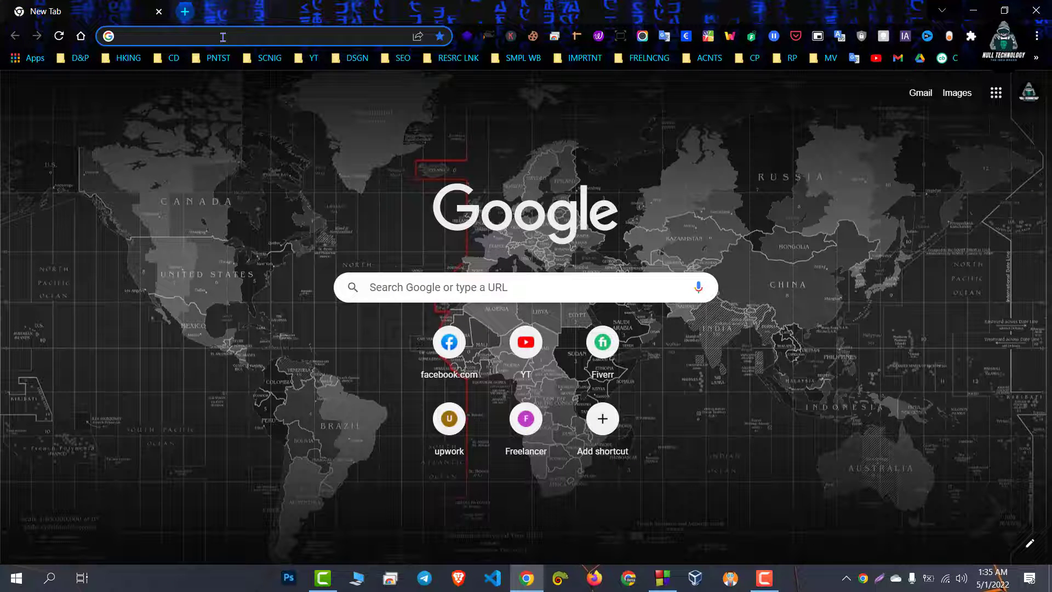
# Step: Reopen the chrome://flags page in the relaunched browser
pyautogui.write('chrome')
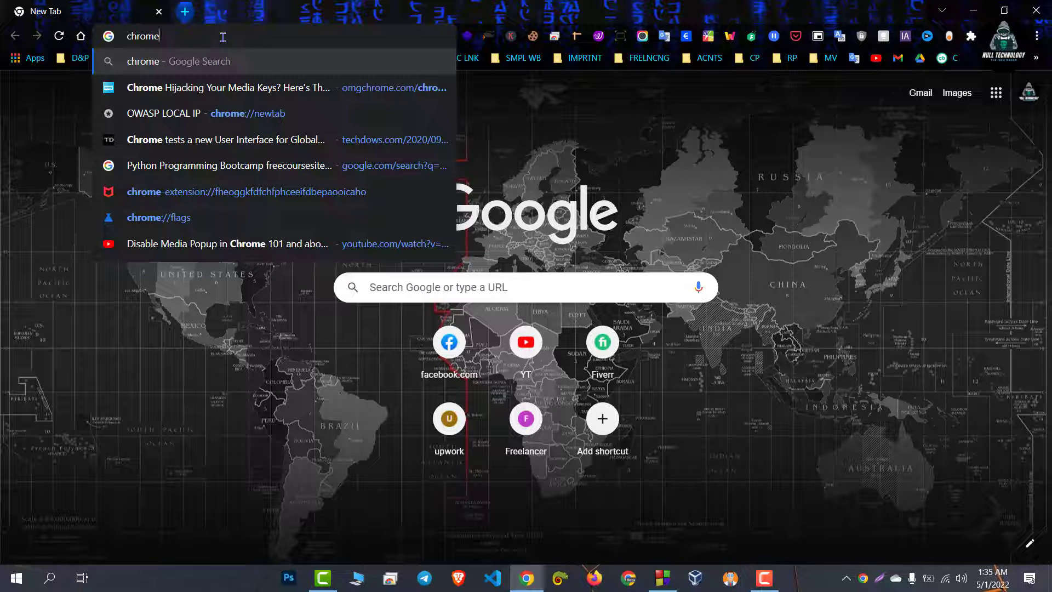
pyautogui.press('BackSpace')
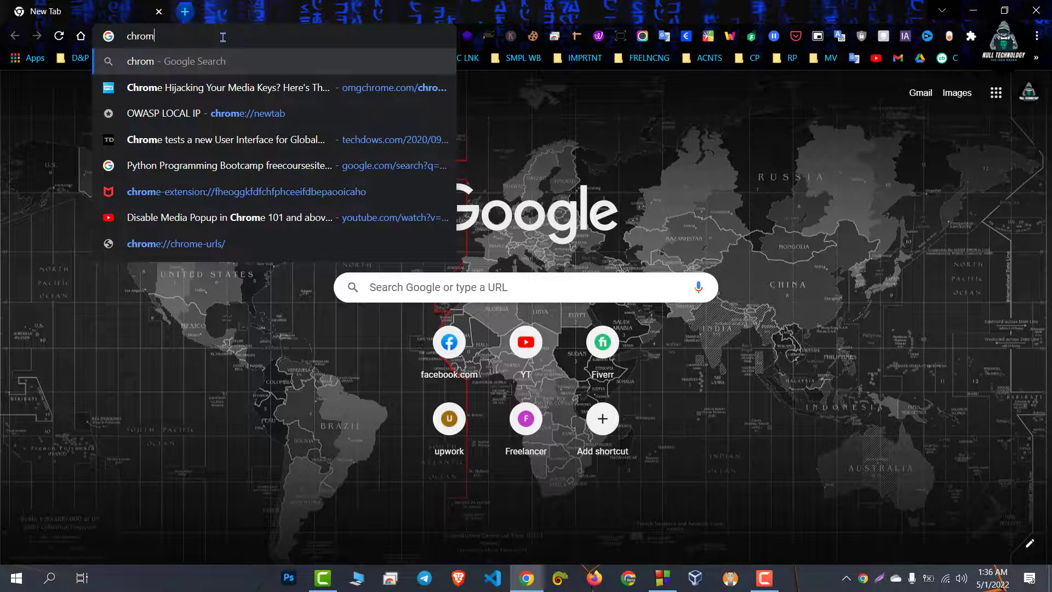
pyautogui.write('e:')
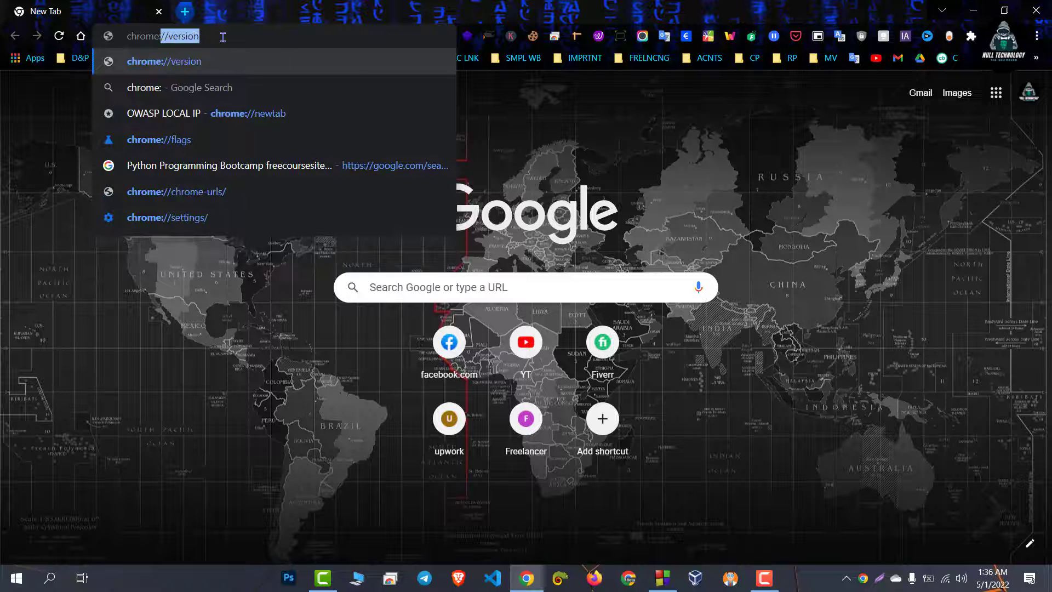
pyautogui.press('Right')
pyautogui.press('BackSpace')
pyautogui.press('BackSpace')
pyautogui.press('BackSpace')
pyautogui.press('BackSpace')
pyautogui.press('BackSpace')
pyautogui.press('BackSpace')
pyautogui.press('BackSpace')
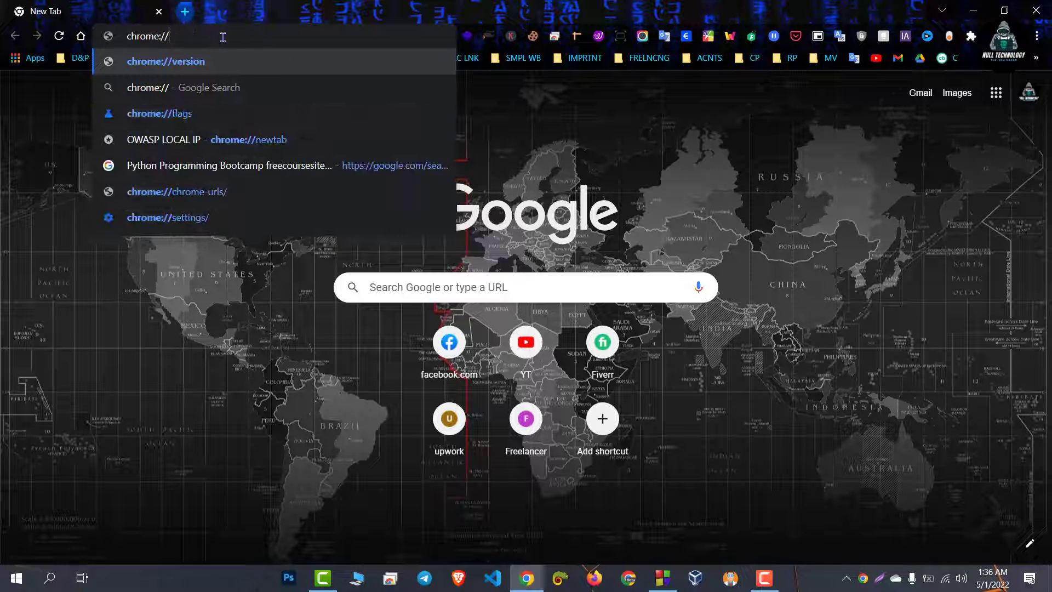
pyautogui.write('flags')
pyautogui.press('Return')
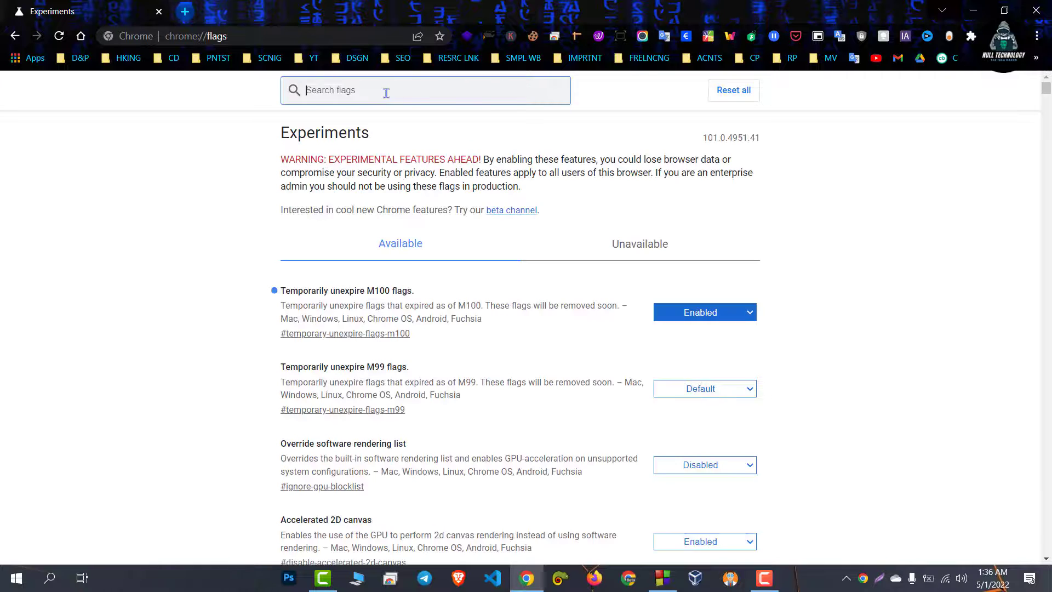
# Step: Search the flags for "hardware medi", set Hardware Media Key Handling to Disabled and relaunch the browser
pyautogui.write('hardware')
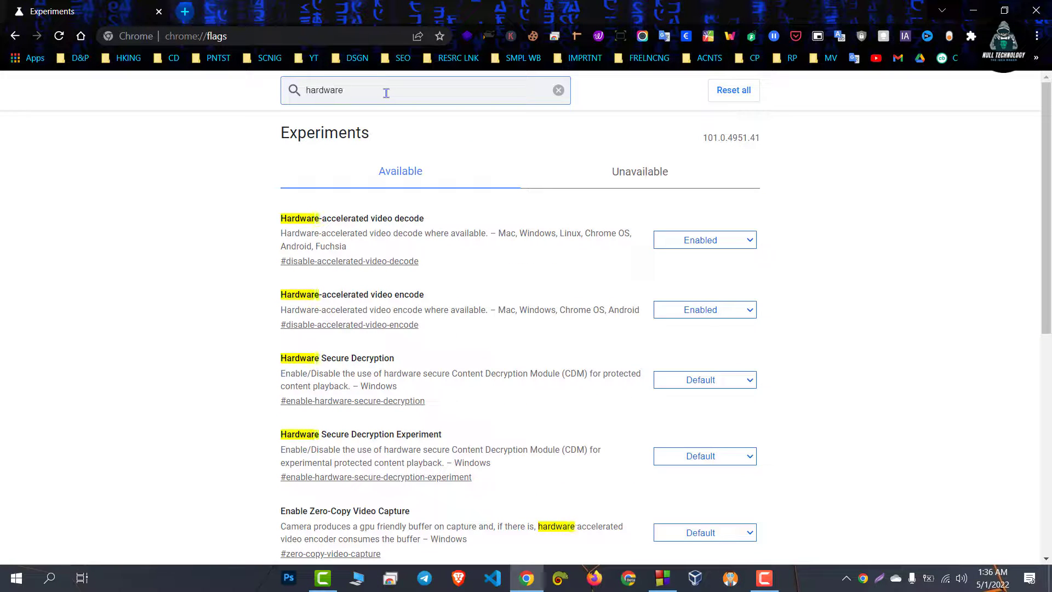
pyautogui.write(' medi')
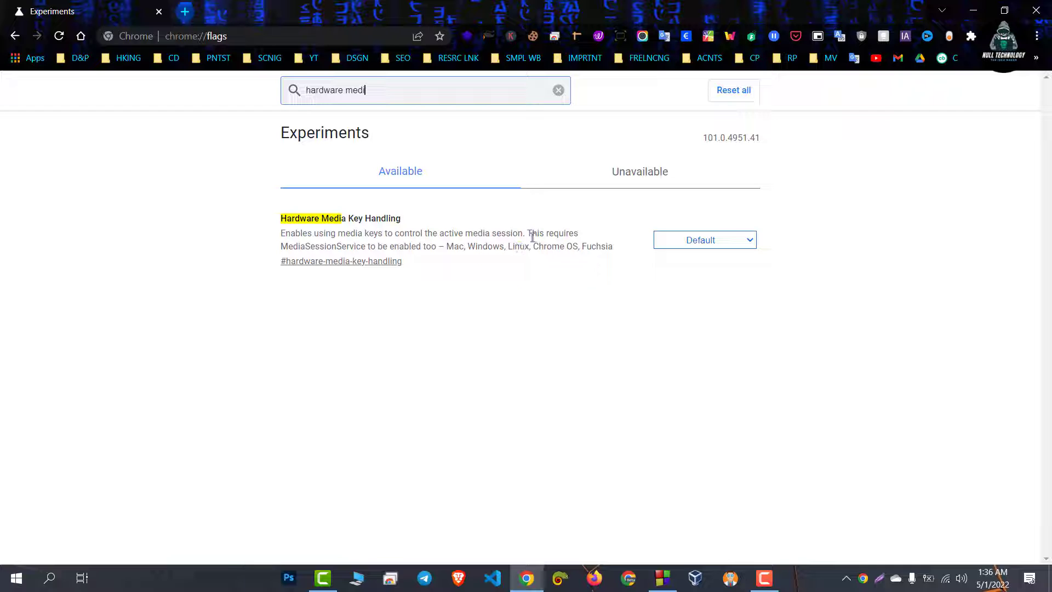
pyautogui.click(682, 244)
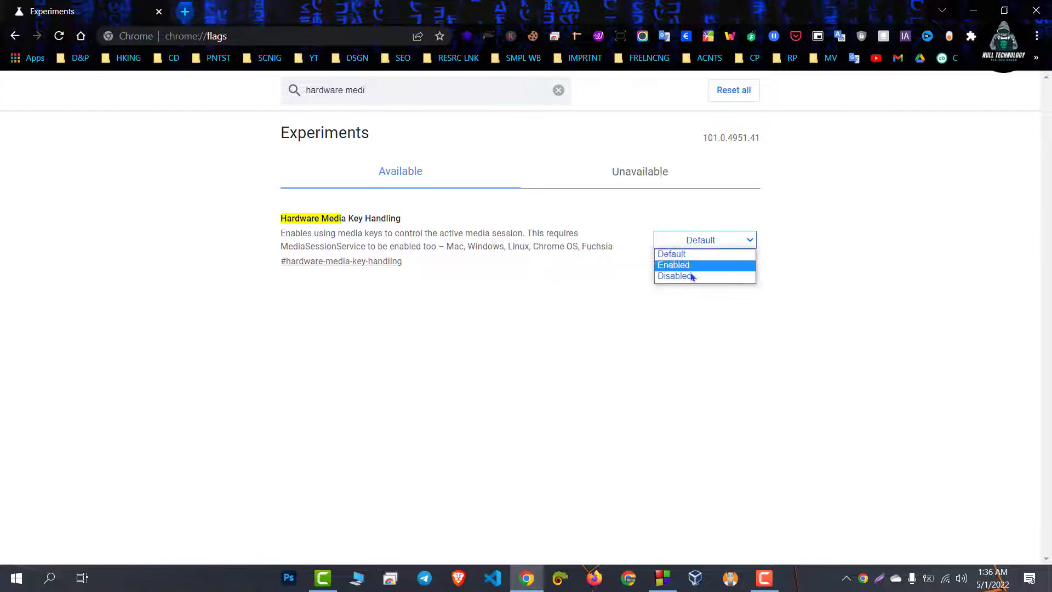
pyautogui.click(695, 277)
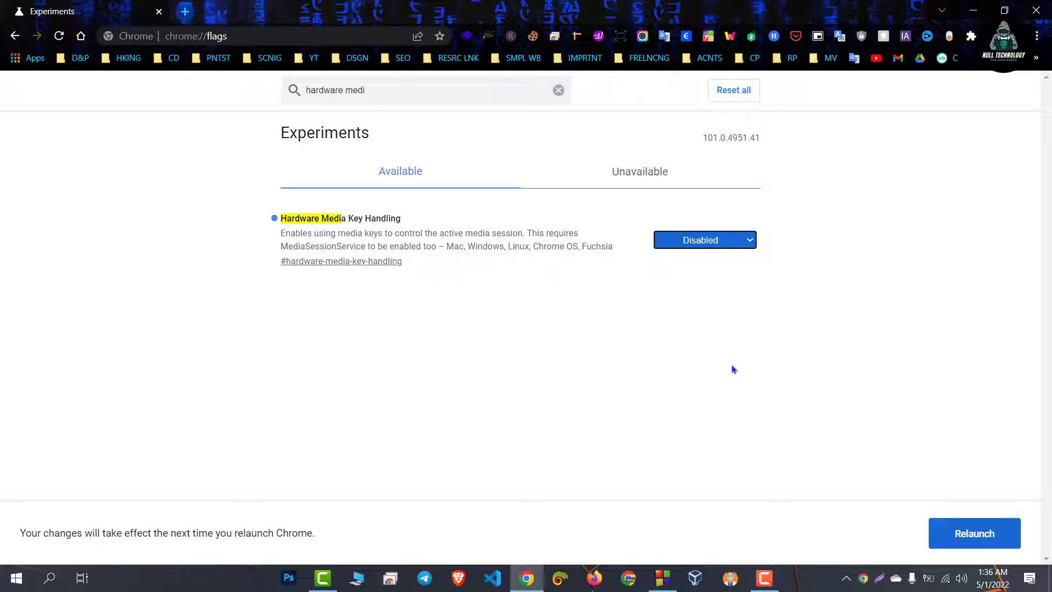
pyautogui.click(965, 540)
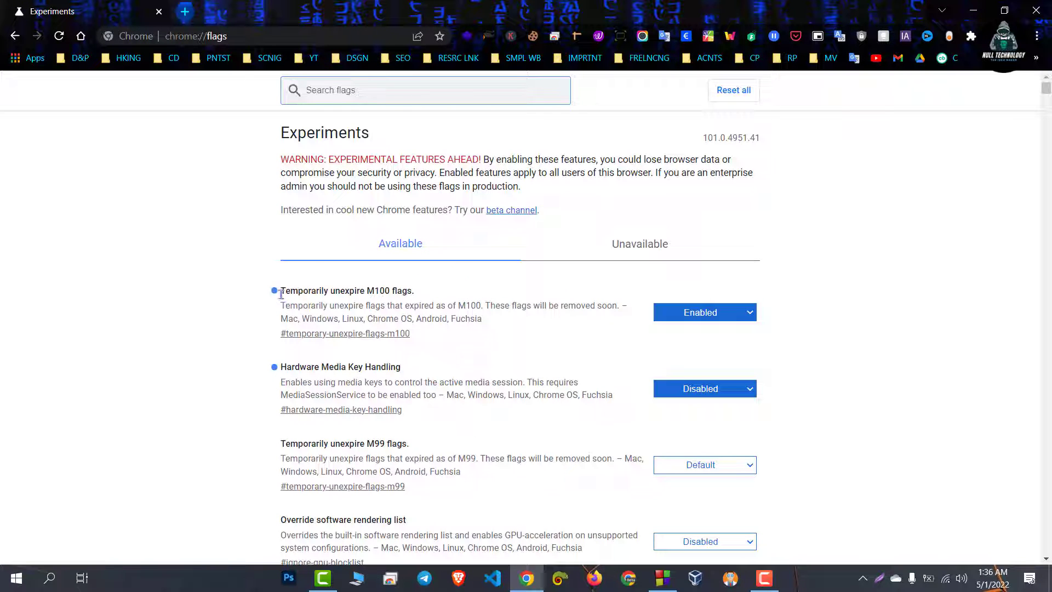
# Step: Review the Temporarily unexpire M100 flags and Hardware Media Key Handling entries on the flags page
pyautogui.moveTo(282, 295); pyautogui.dragTo(413, 289)
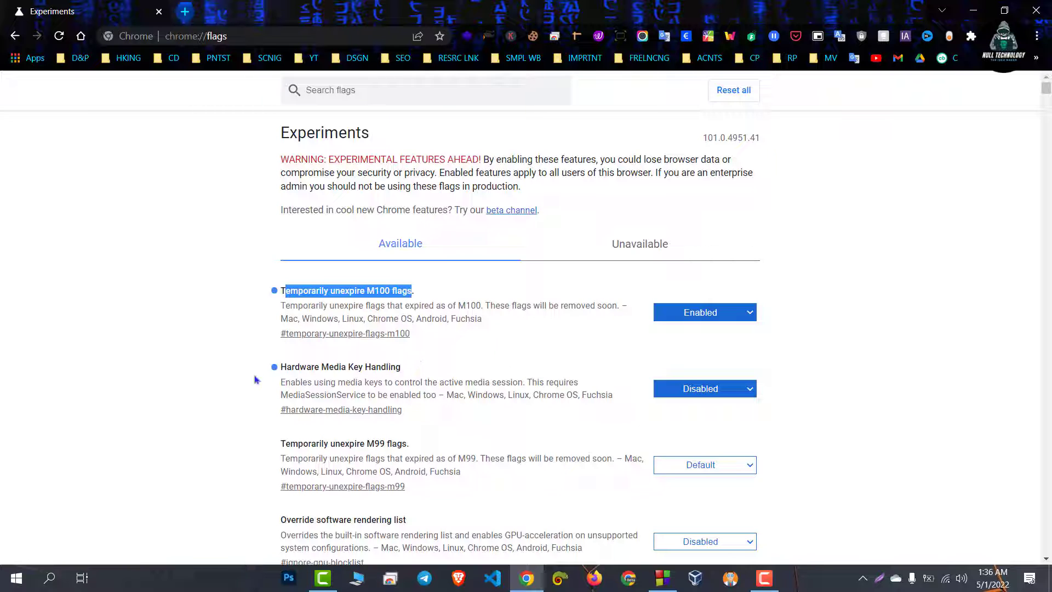
pyautogui.moveTo(315, 368); pyautogui.dragTo(406, 370)
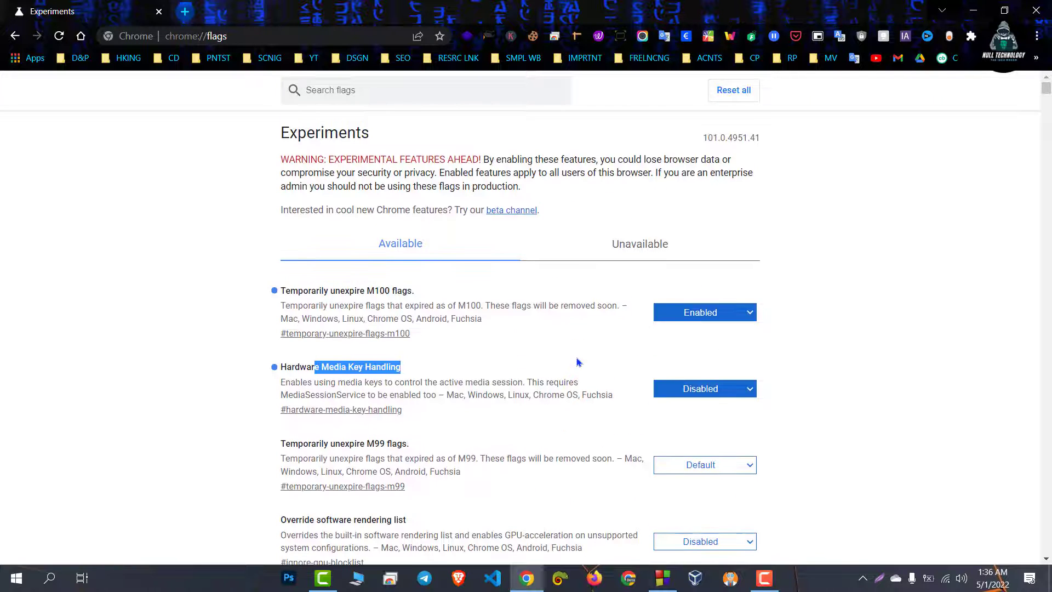